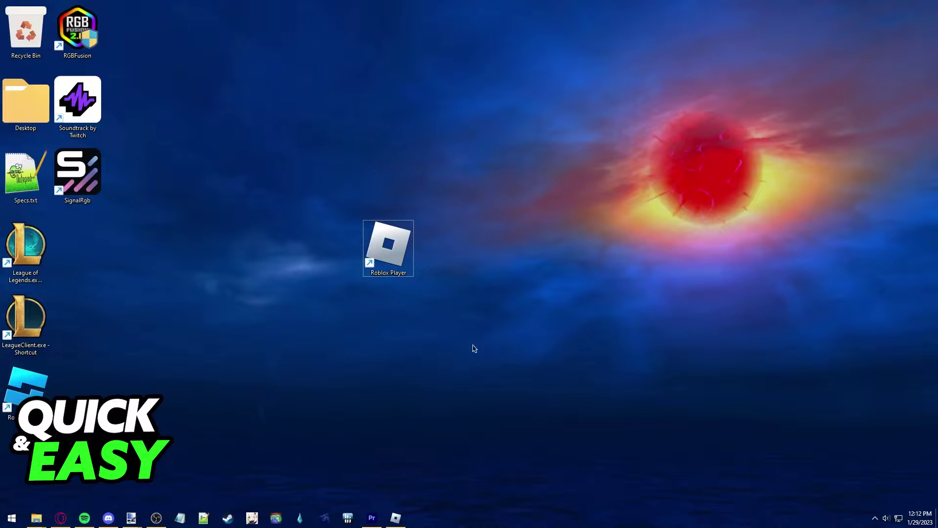
Step: Open the Roblox Player shortcut's file location and reveal the install folder's full path
right_click(389, 245)
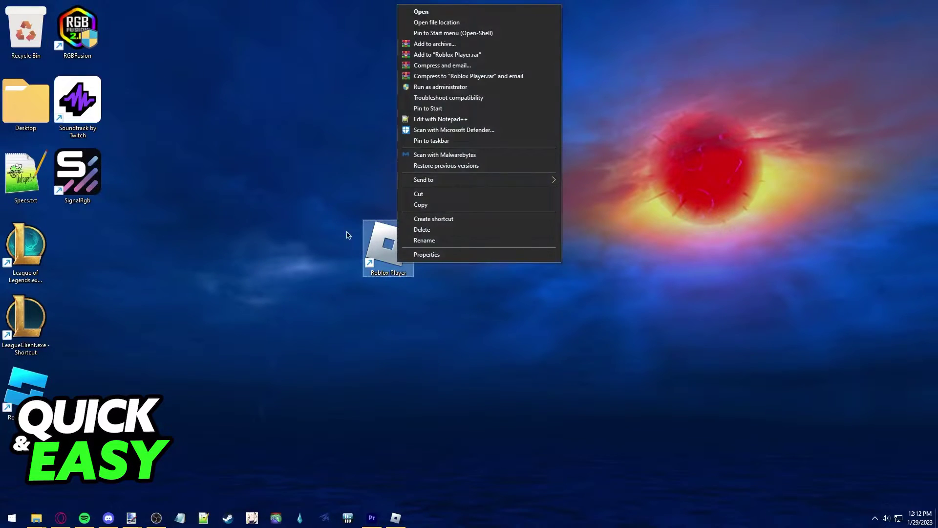
left_click(434, 23)
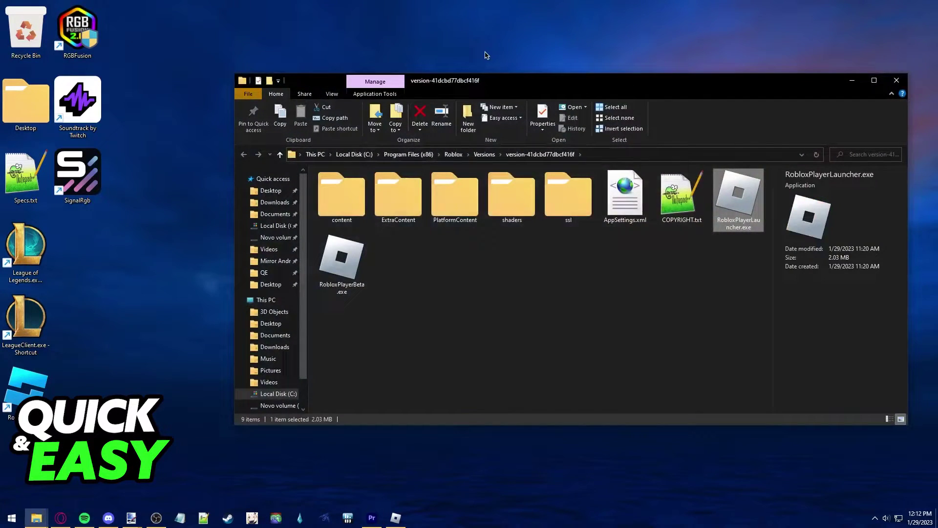
left_click(681, 154)
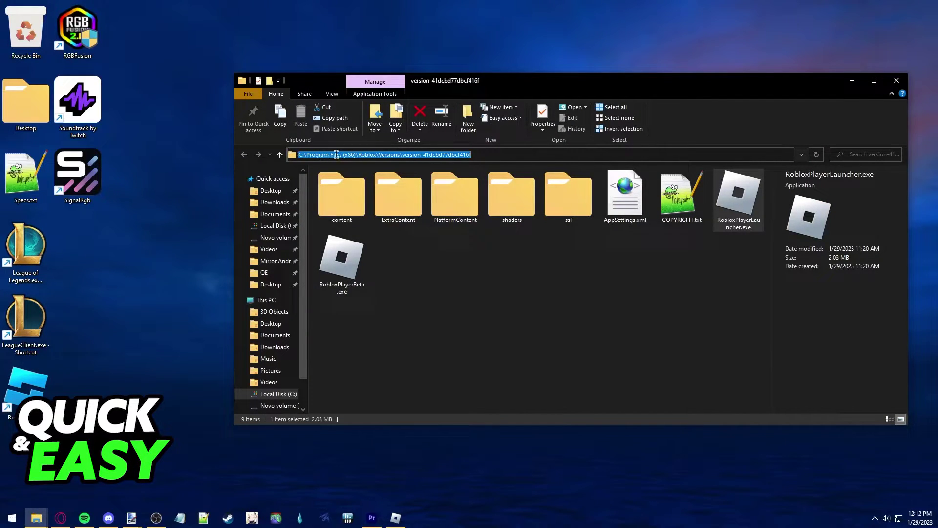
Step: Return to Program Files (x86) and open Roblox > Versions
left_click(447, 242)
key("alt+Left")
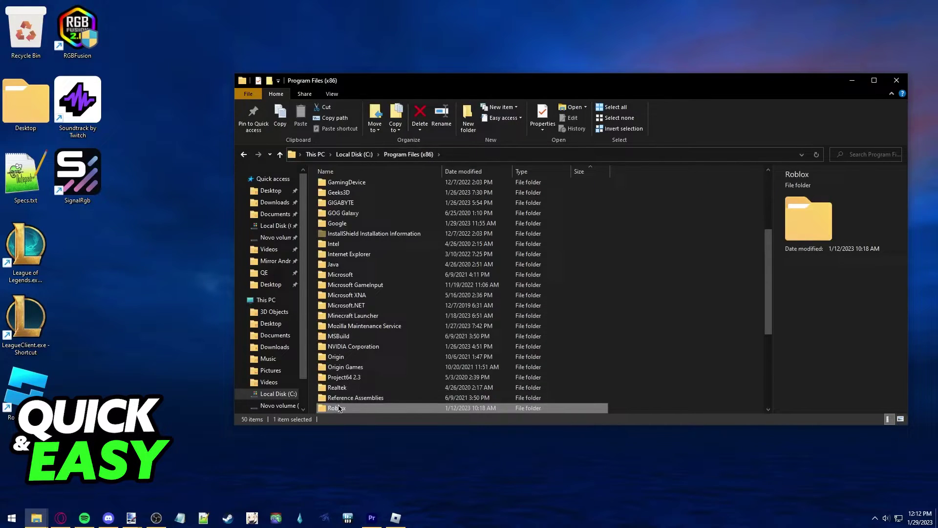
double_click(349, 410)
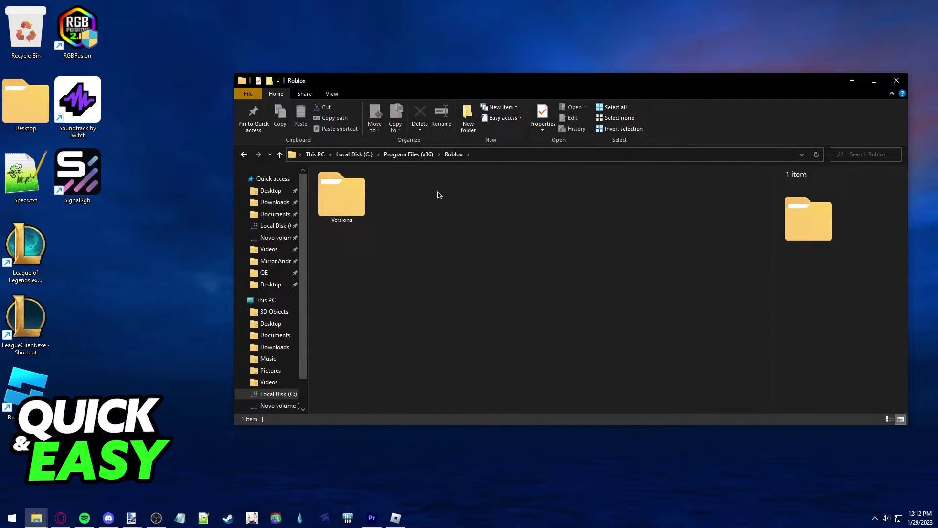
double_click(341, 199)
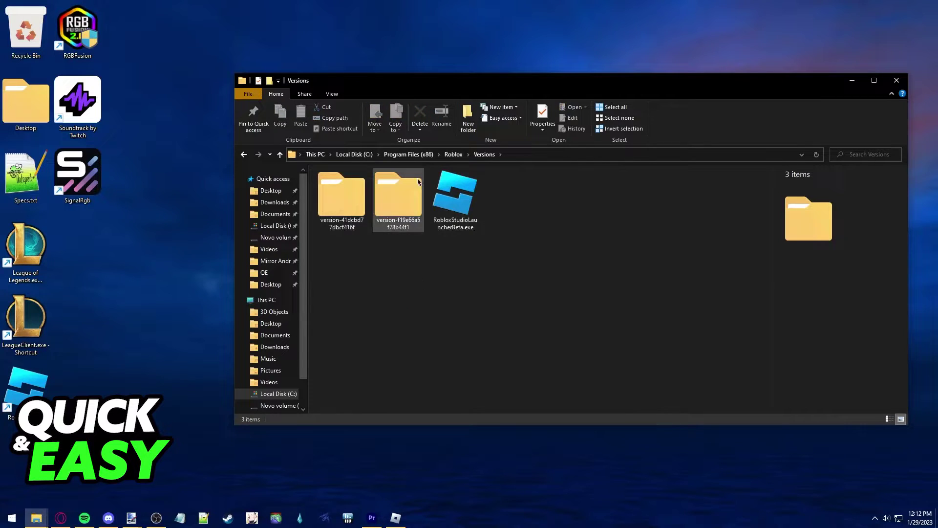
Step: Reposition the window, go up to Program Files (x86), and try dragging the Roblox folder elsewhere
left_click_drag(797, 81, 685, 60)
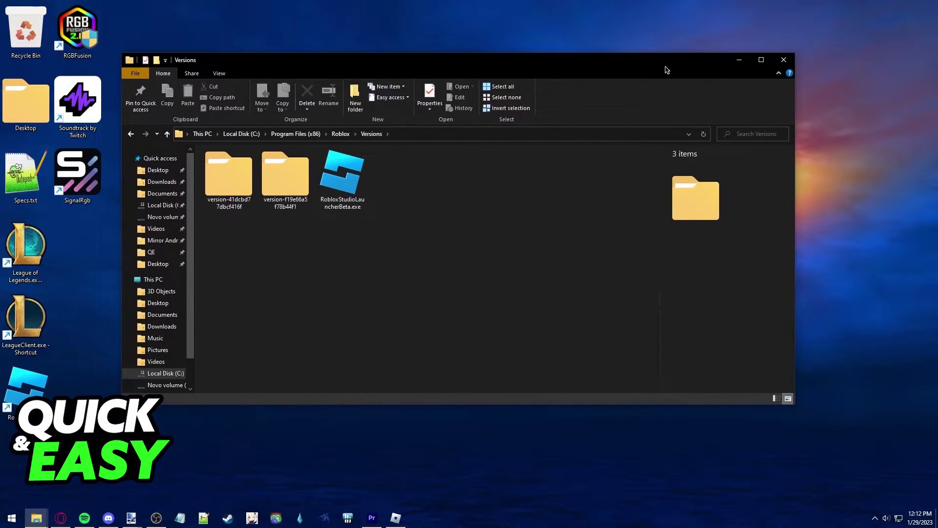
left_click_drag(573, 65, 662, 54)
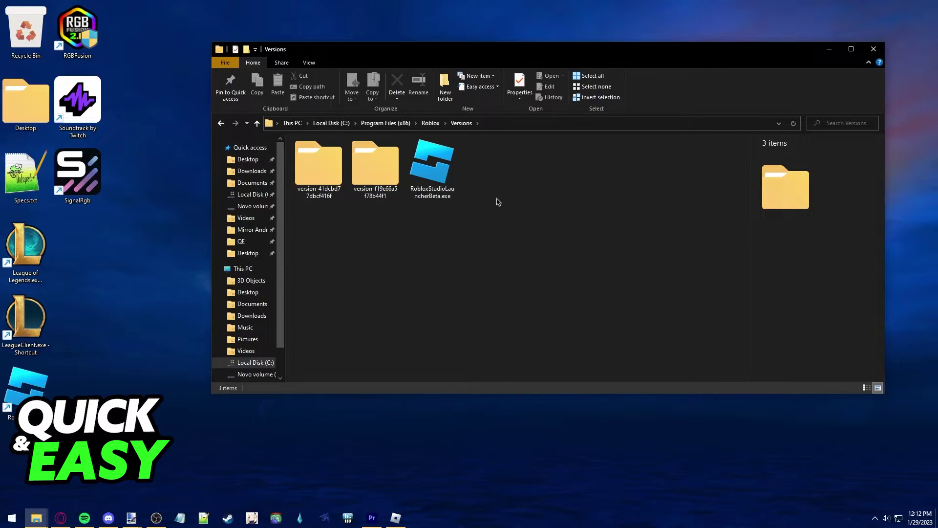
left_click(386, 122)
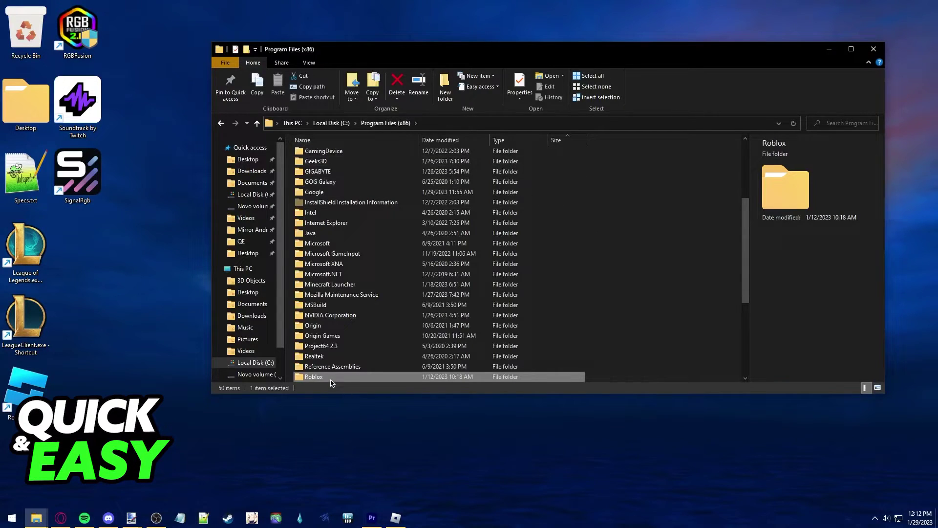
mouse_move(316, 379)
left_mouse_down()
mouse_move(254, 446)
mouse_move(322, 352)
left_mouse_up()
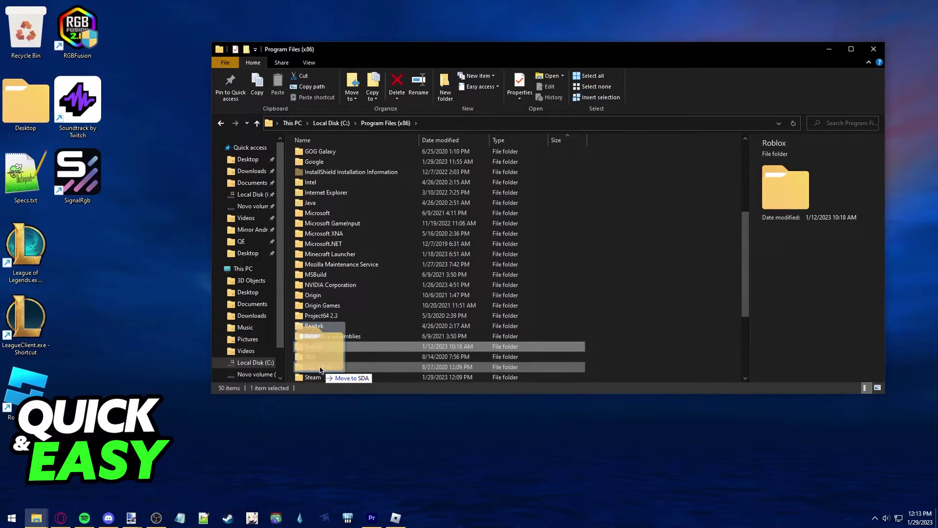
Step: Open Roblox > Versions > version-41dcbd77dbcf416f to show its nine items, including RobloxPlayerBeta.exe
double_click(322, 351)
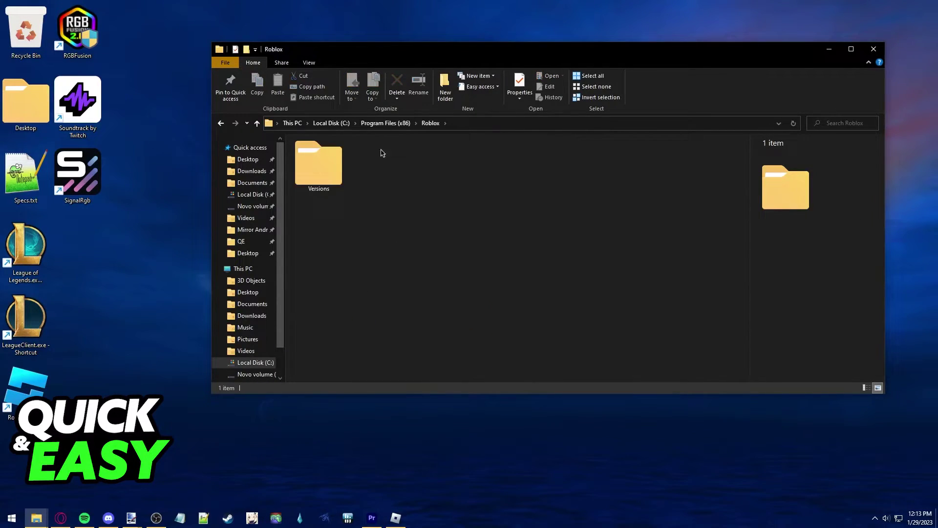
double_click(319, 164)
double_click(334, 160)
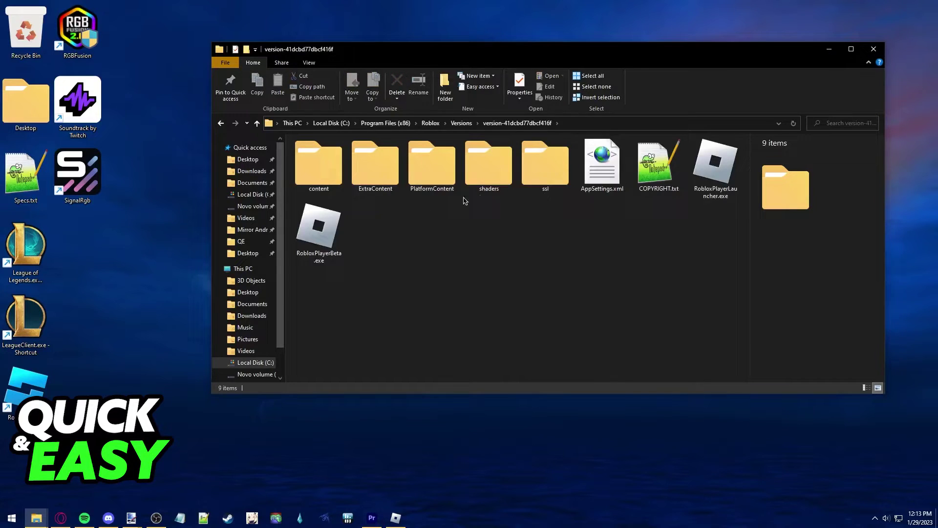